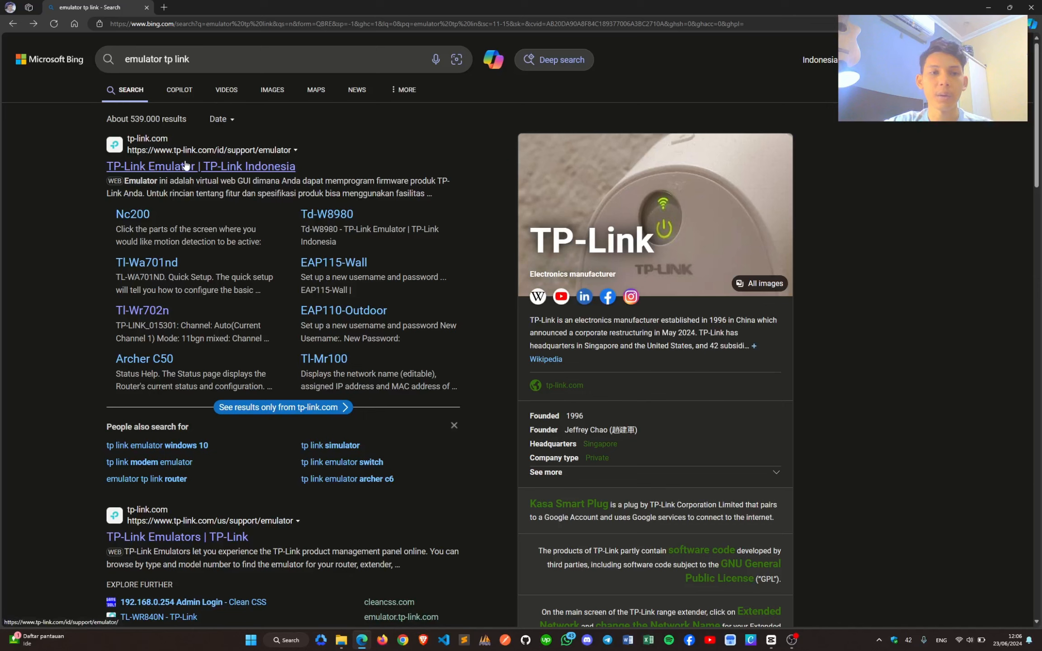
Step: Open the TP-Link Indonesia emulator page from the search results and launch the TL-WR702N Wi-Fi router emulator
click(217, 167)
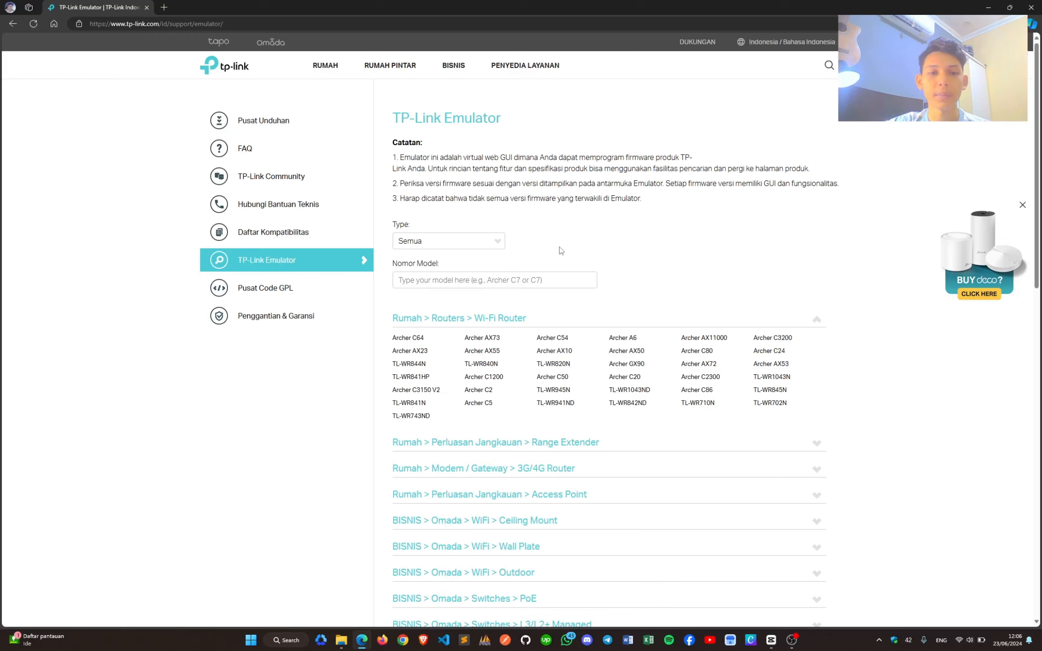
scroll(659, 314, down, 9)
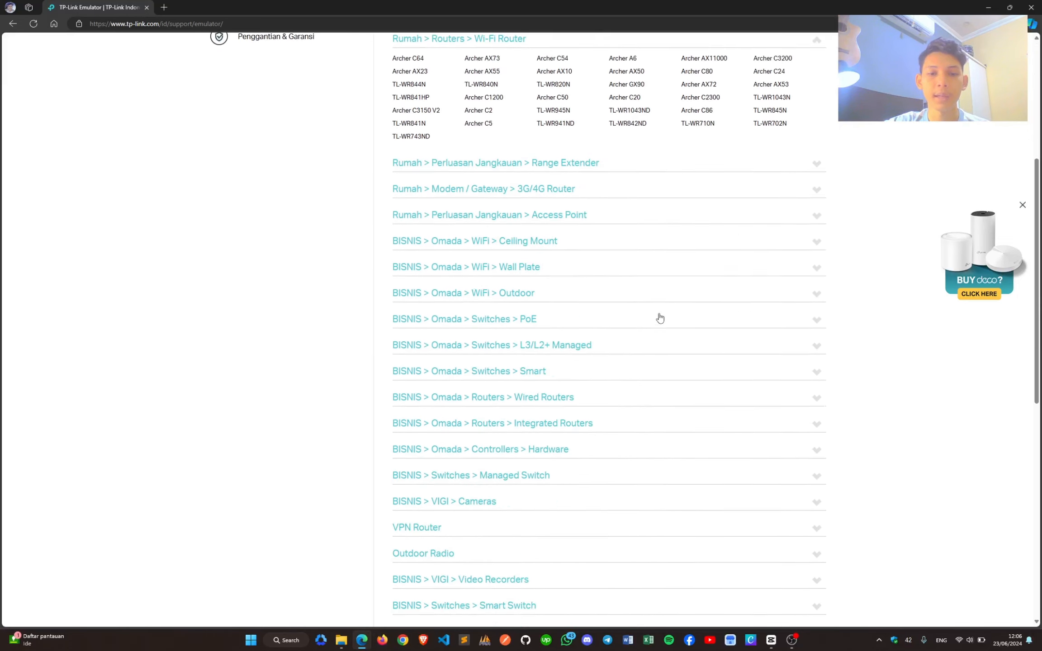
scroll(659, 318, down, 4)
scroll(659, 318, up, 12)
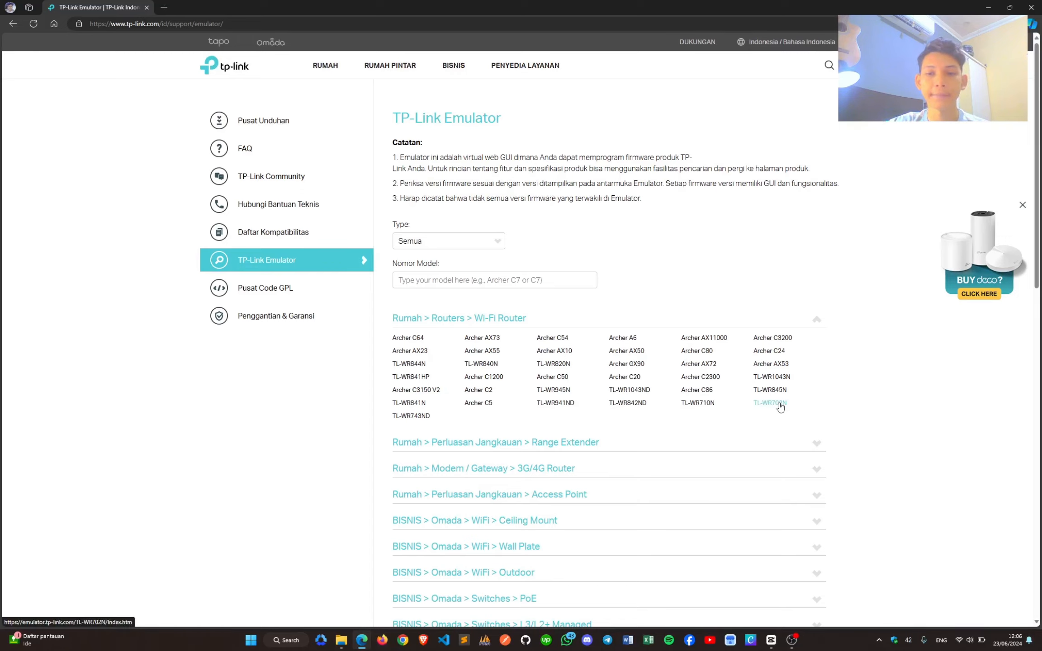
click(779, 404)
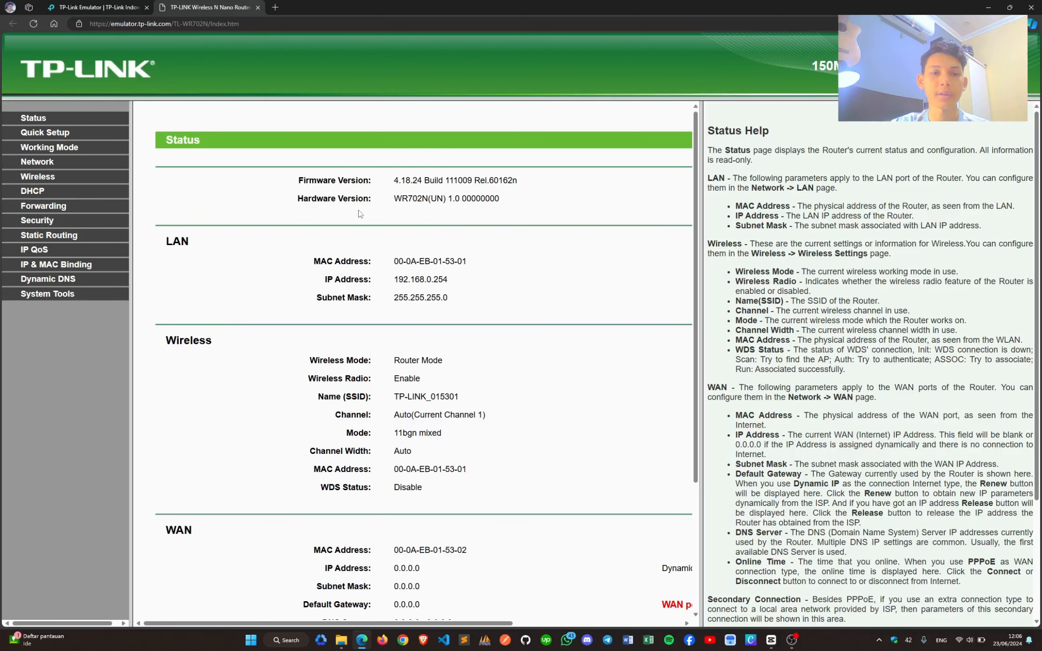
Step: Review the router's status page, covering the LAN, Wireless, WAN and Traffic Statistics sections
scroll(359, 209, down, 2)
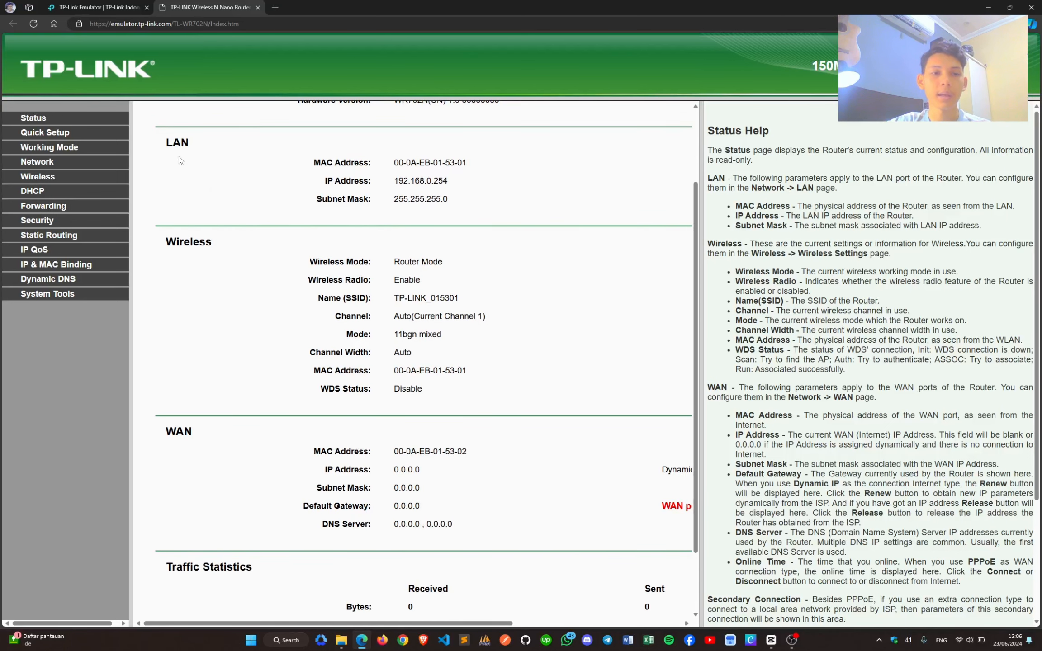
scroll(199, 185, up, 2)
scroll(239, 281, down, 4)
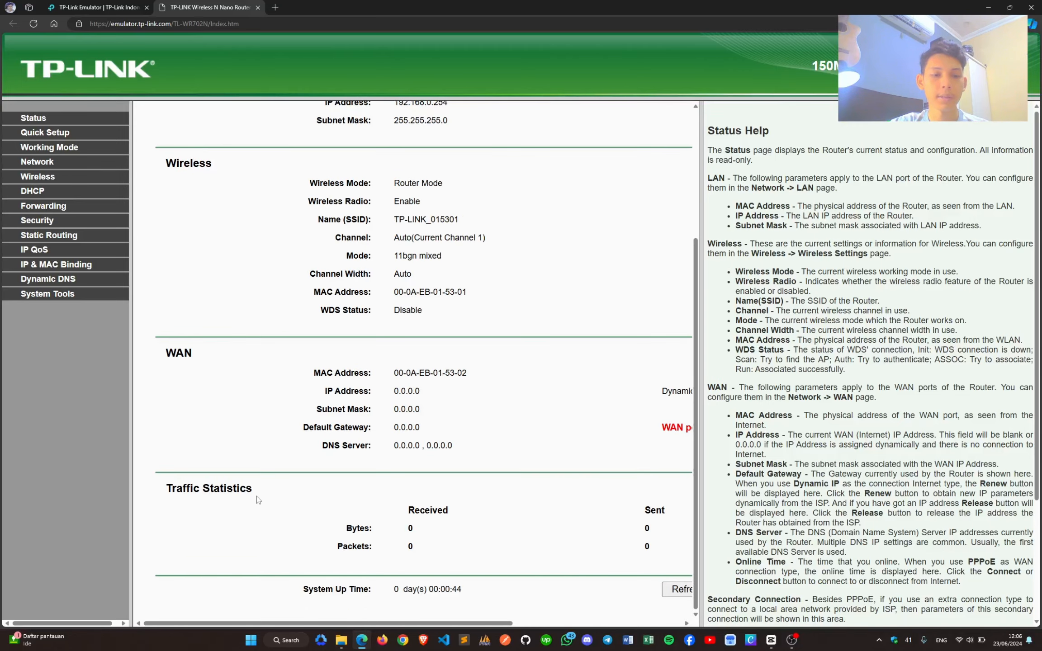
scroll(271, 498, up, 4)
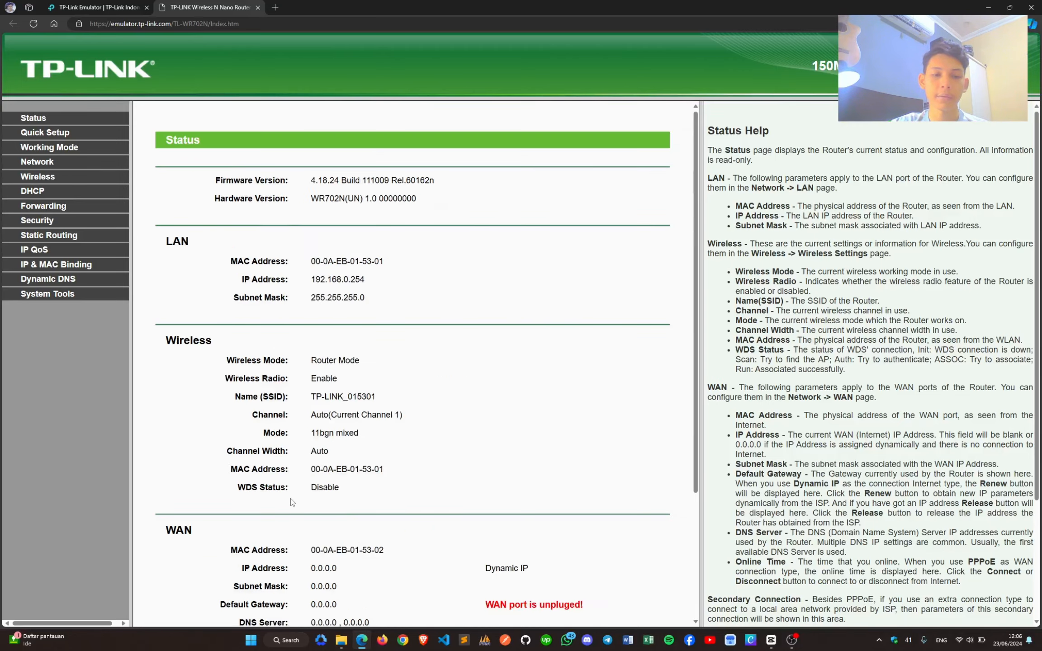
scroll(331, 507, down, 4)
scroll(331, 507, up, 4)
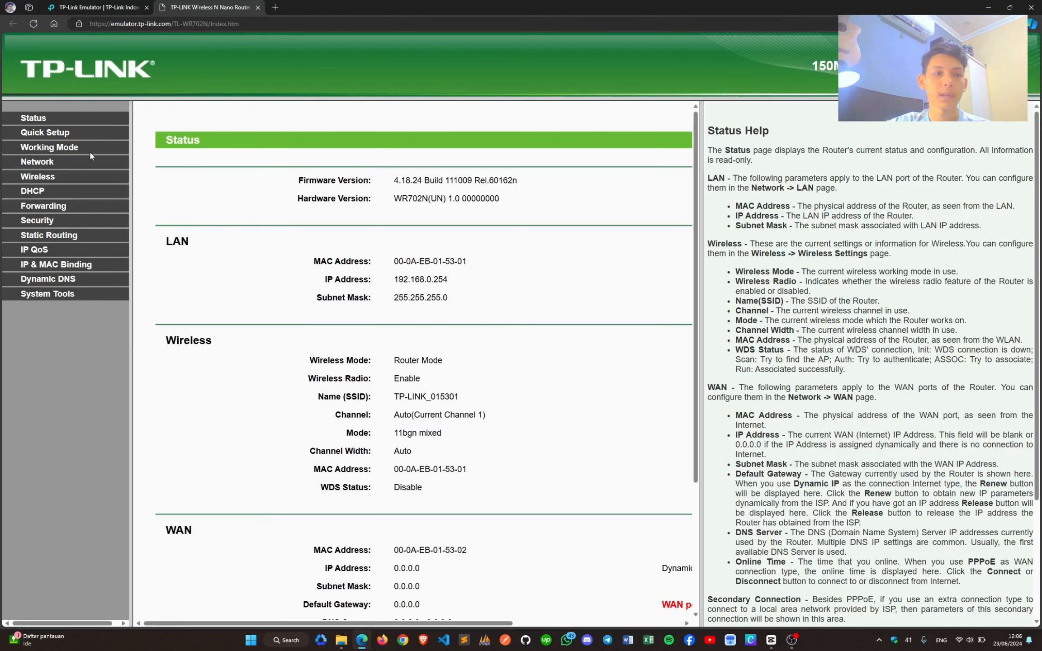
Step: Start the Quick Setup and accept Router as the working mode
click(31, 136)
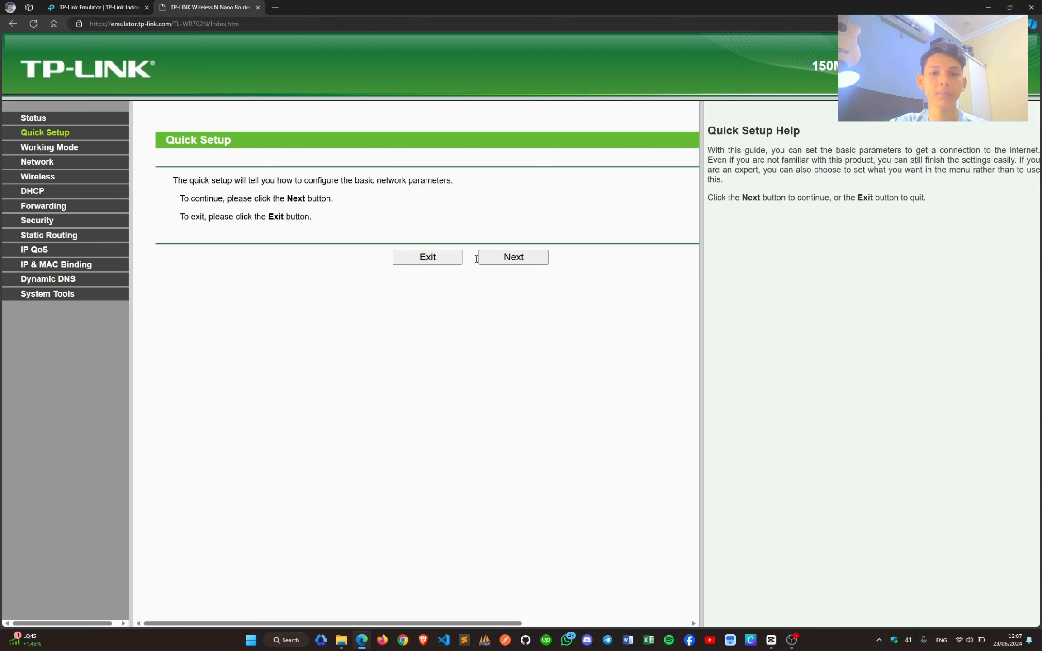
click(510, 257)
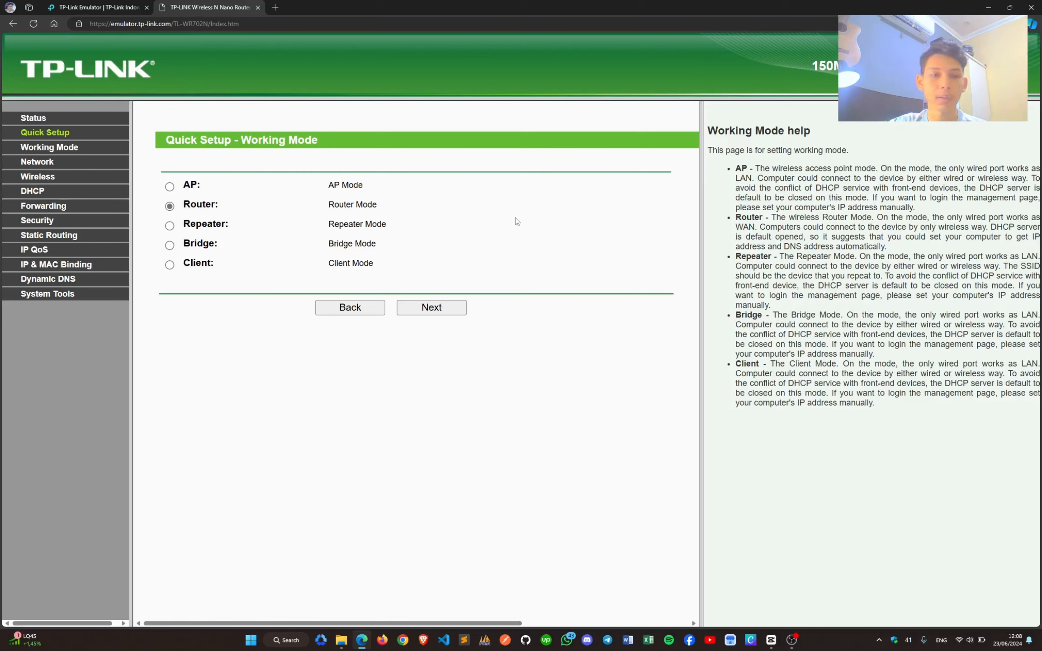
click(432, 309)
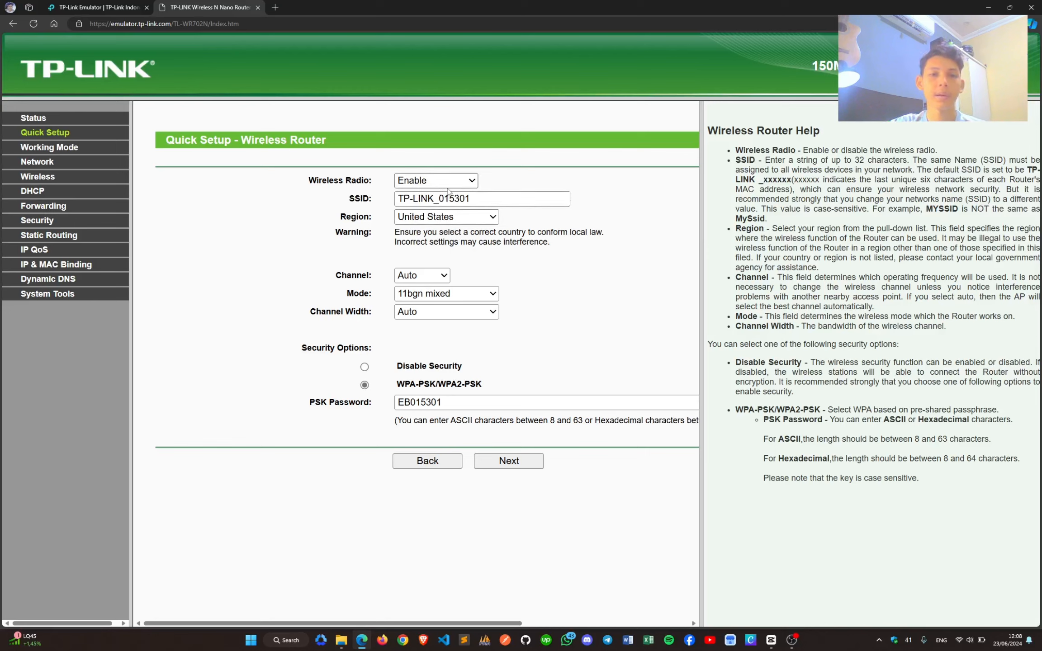
Step: Replace the default SSID with a personal first name as the wireless network name
click(469, 199)
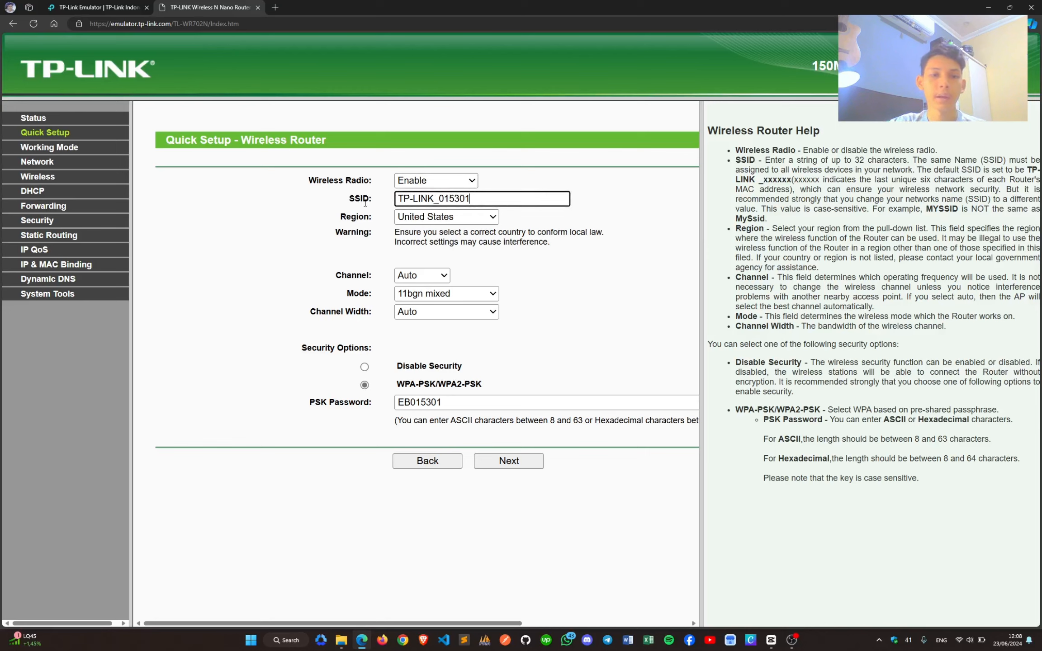
drag(482, 199, 382, 192)
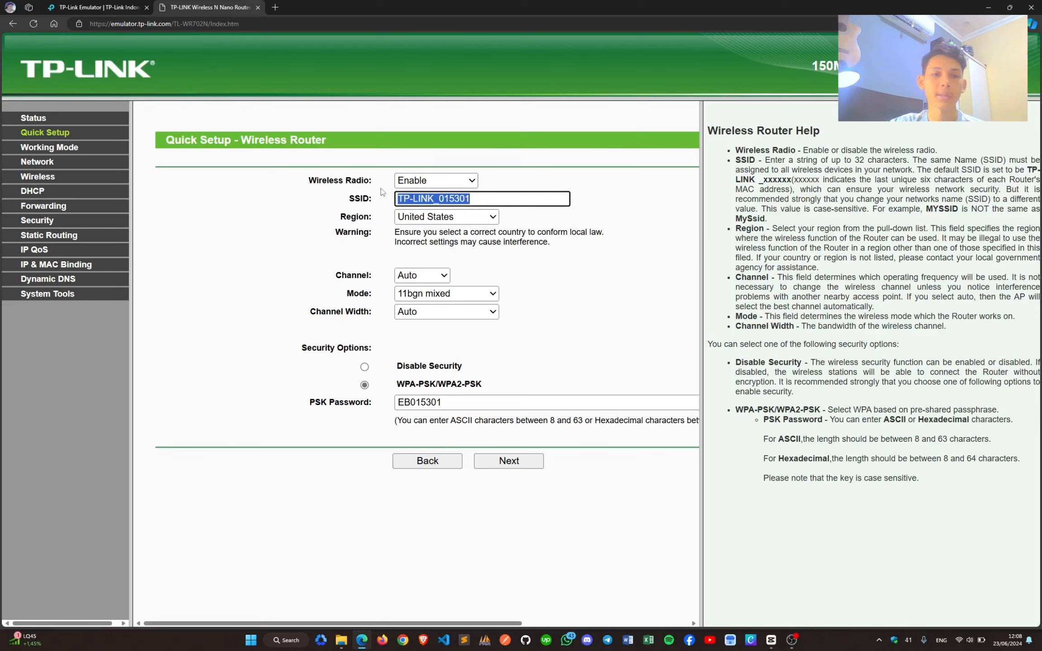
text(Zulfa)
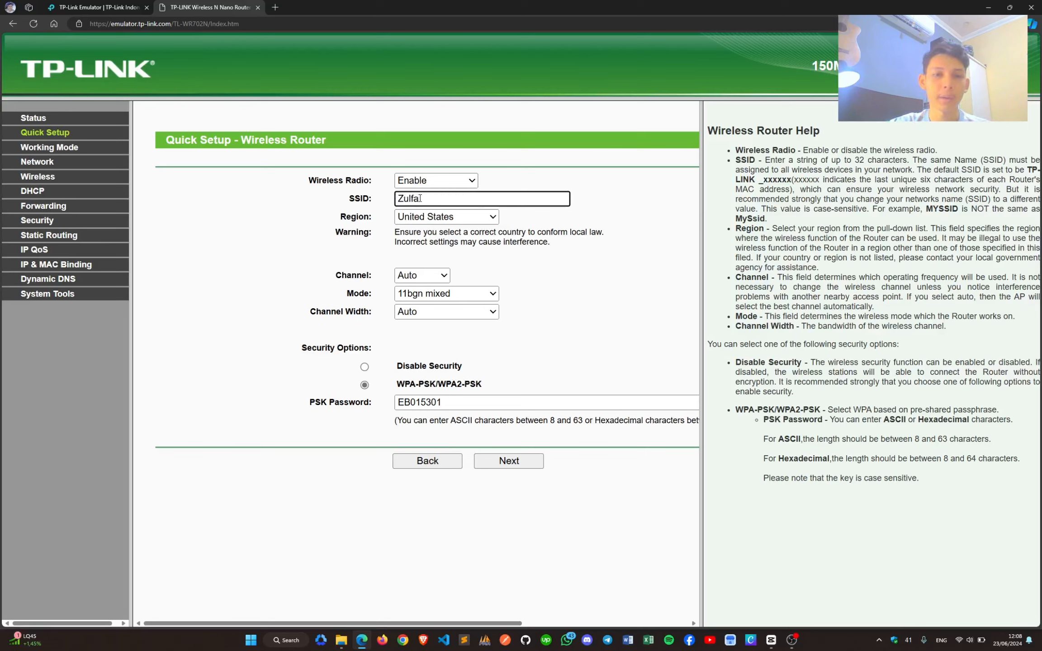
Step: Set the wireless region to Indonesia
click(456, 218)
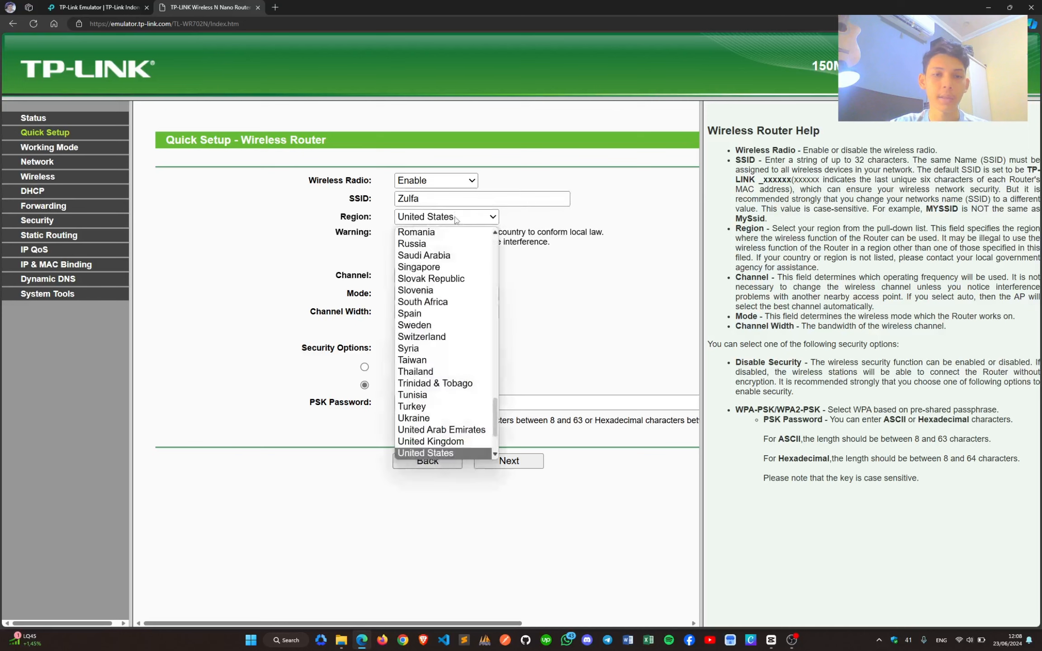
scroll(438, 280, up, 7)
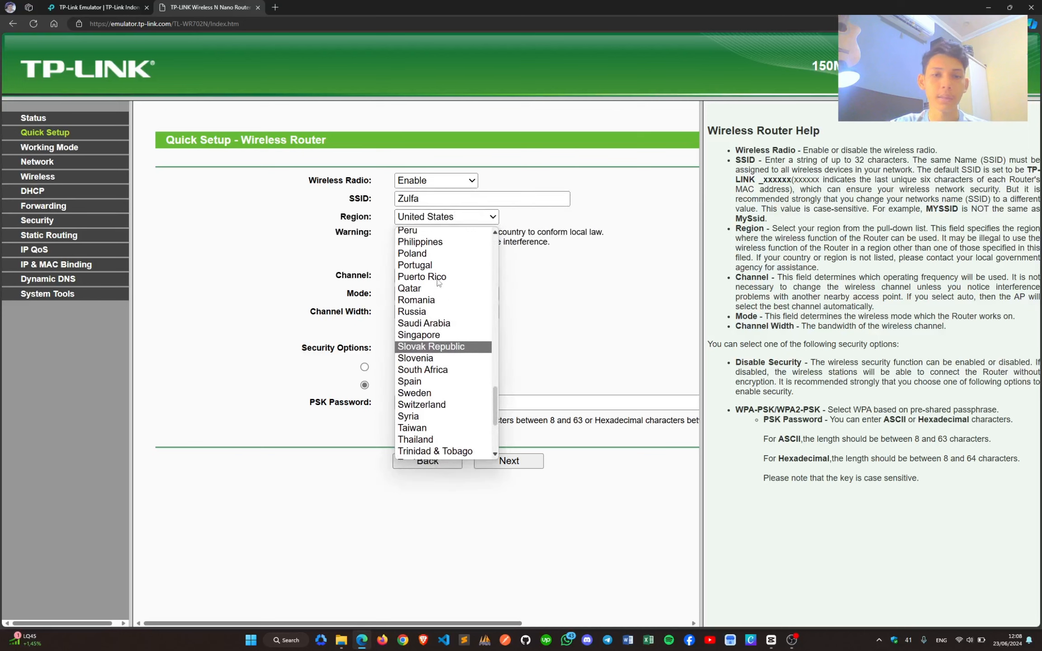
scroll(437, 281, up, 6)
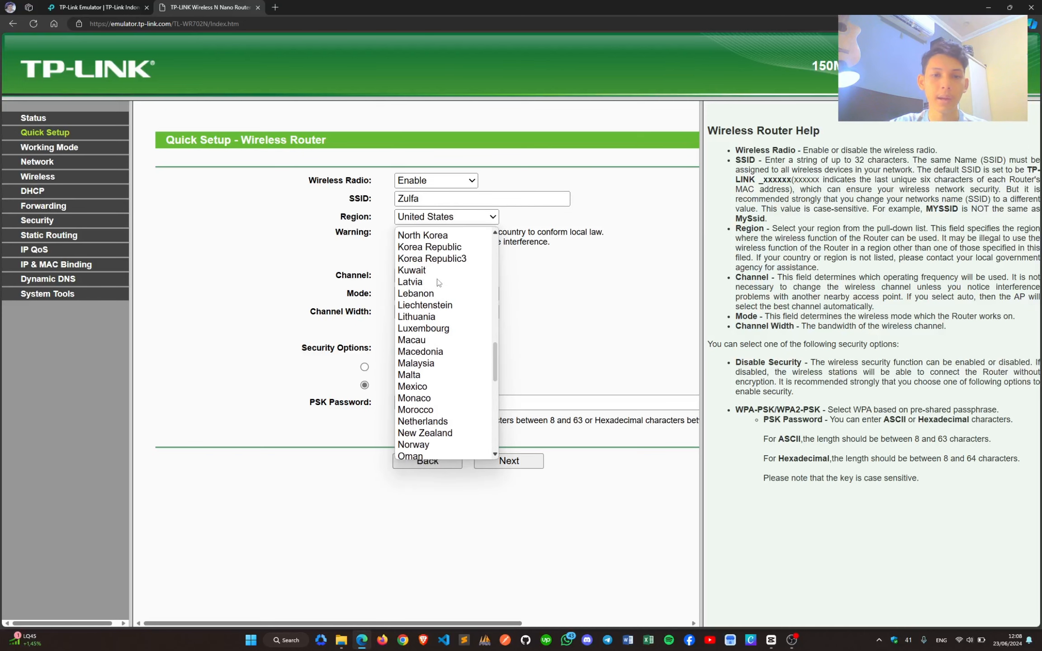
scroll(438, 279, up, 2)
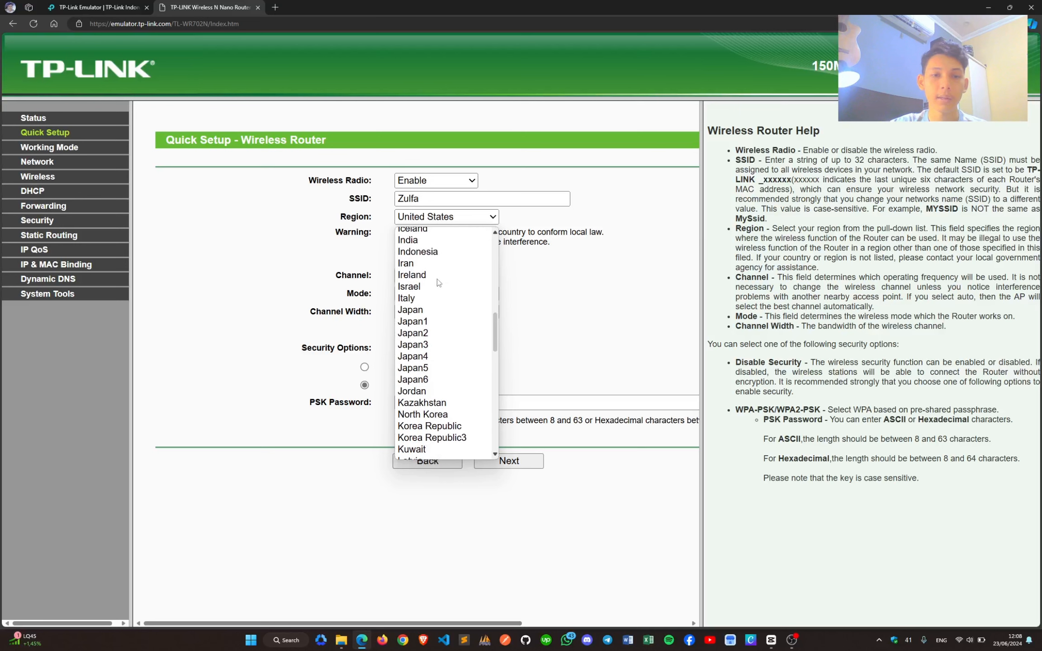
click(424, 265)
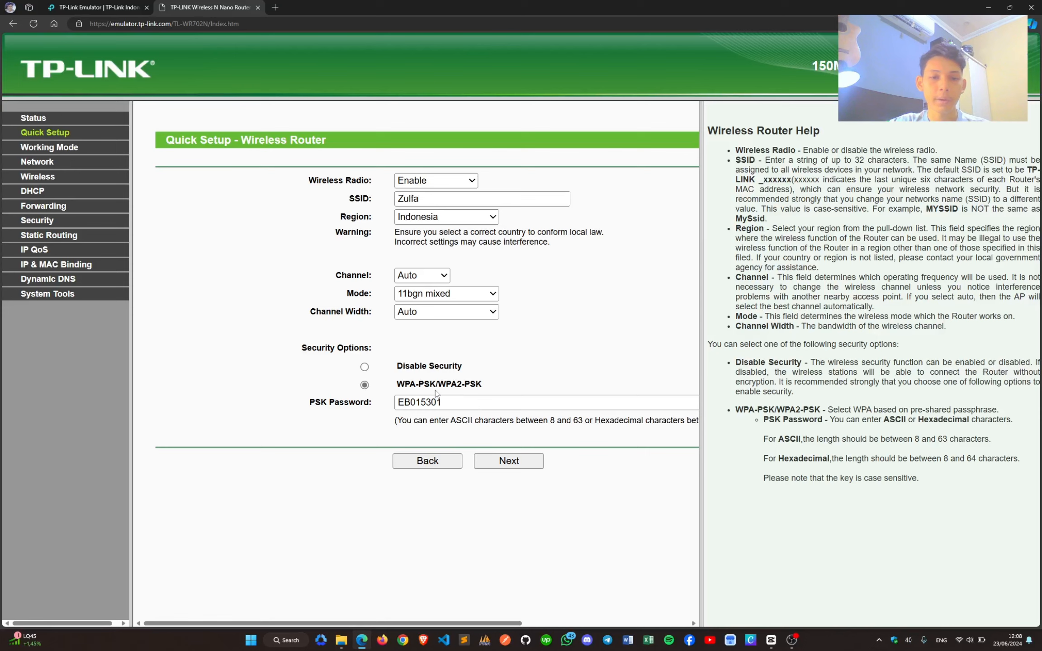
Step: Keep WPA-PSK/WPA2-PSK security with the existing PSK password and continue to the WAN connection type
click(450, 398)
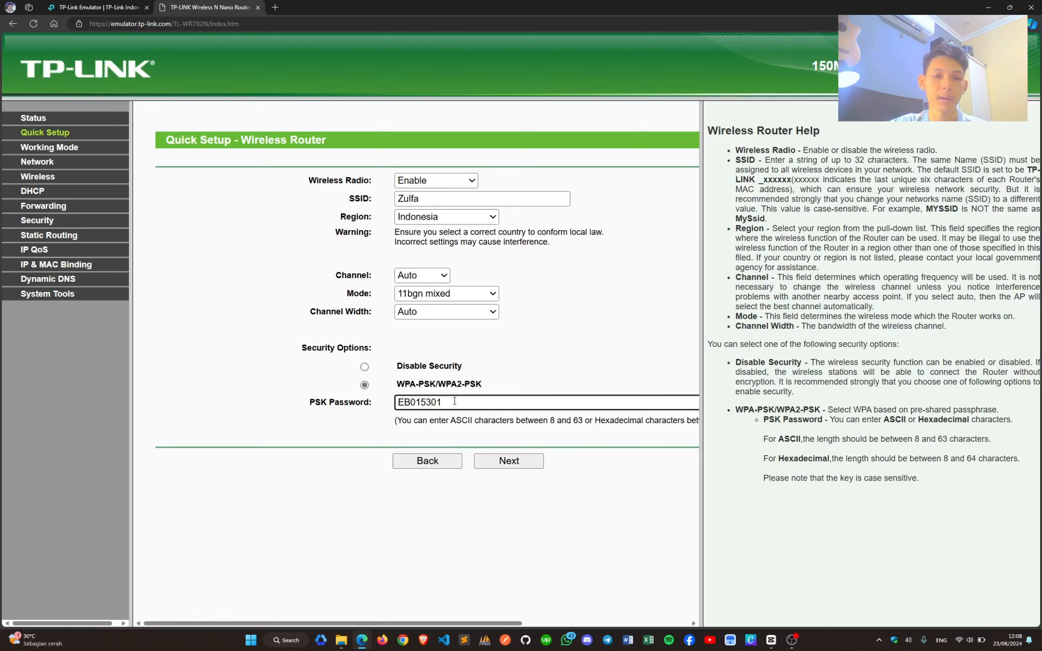
drag(455, 402, 319, 390)
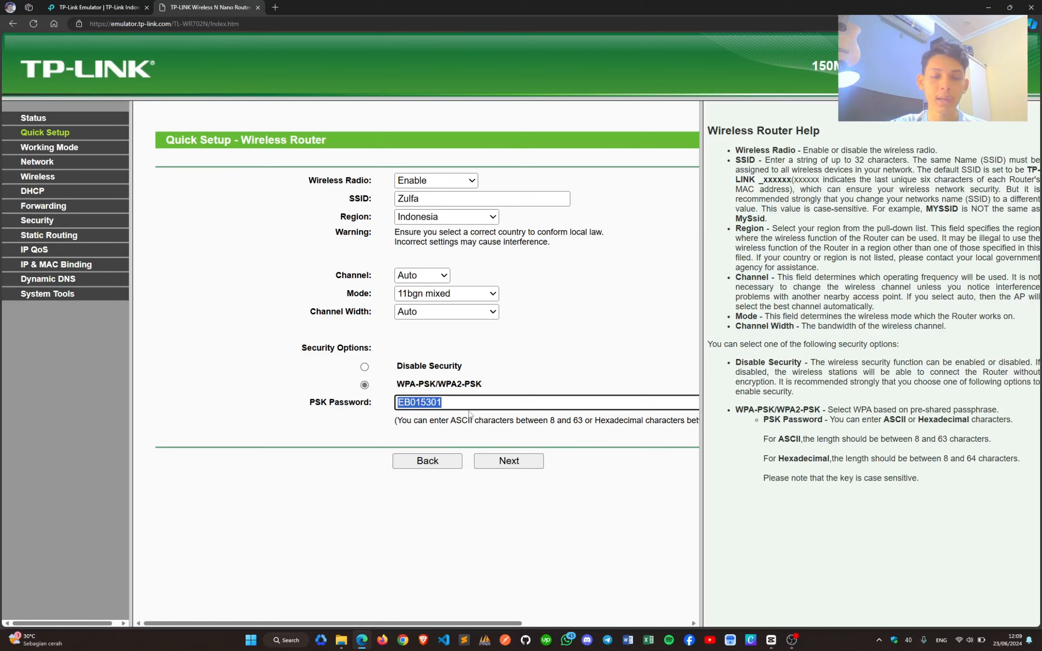
click(524, 462)
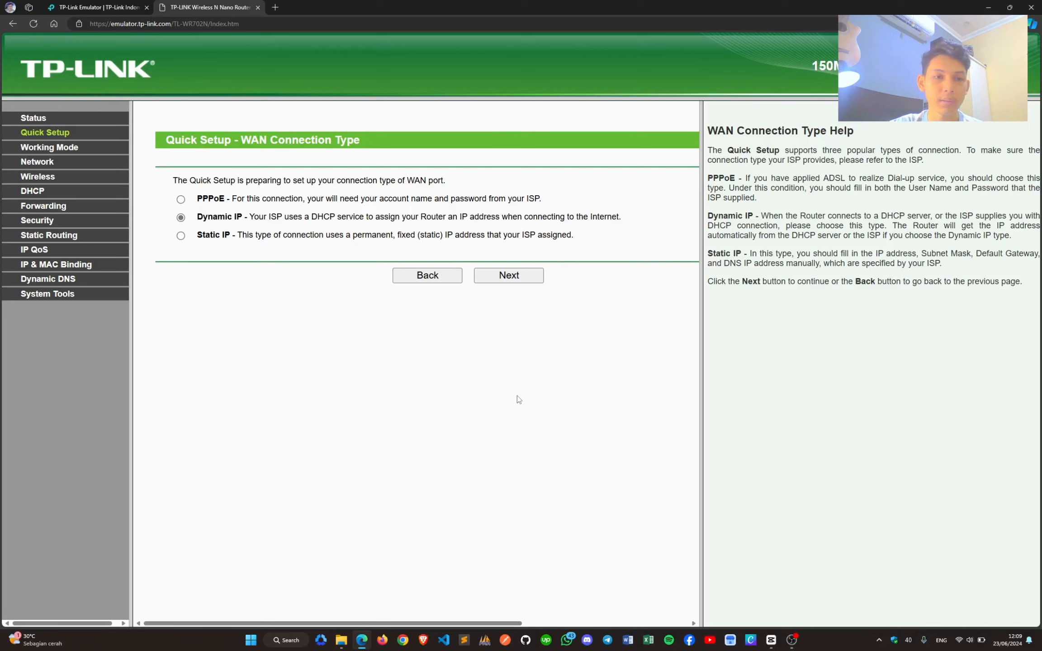
Step: Accept Dynamic IP as the WAN connection type and reboot the router to finish the Quick Setup
click(504, 278)
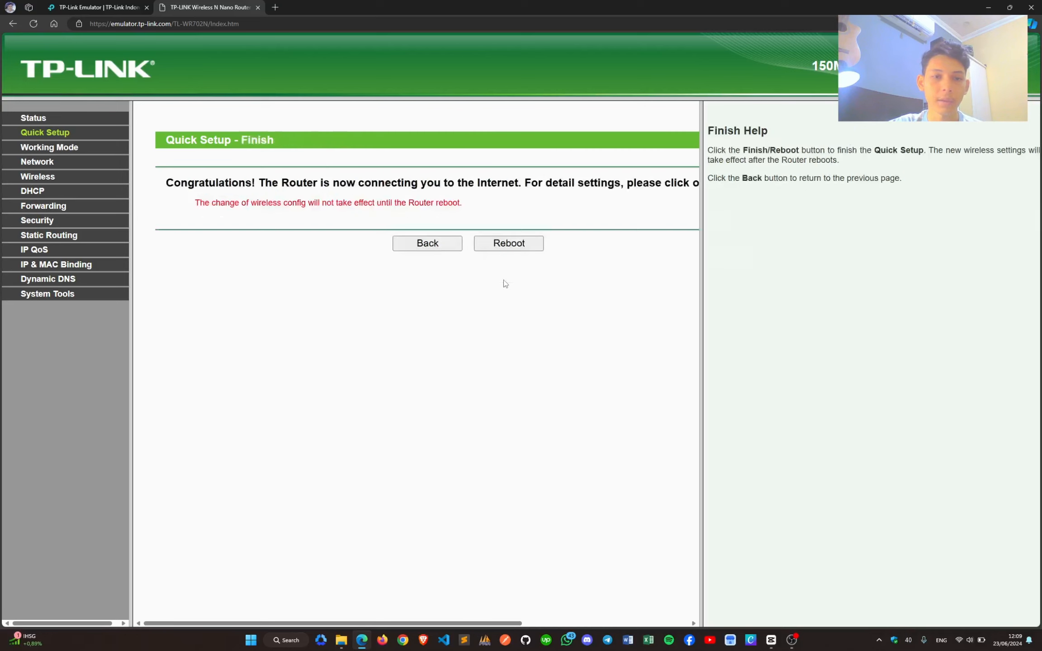
click(416, 249)
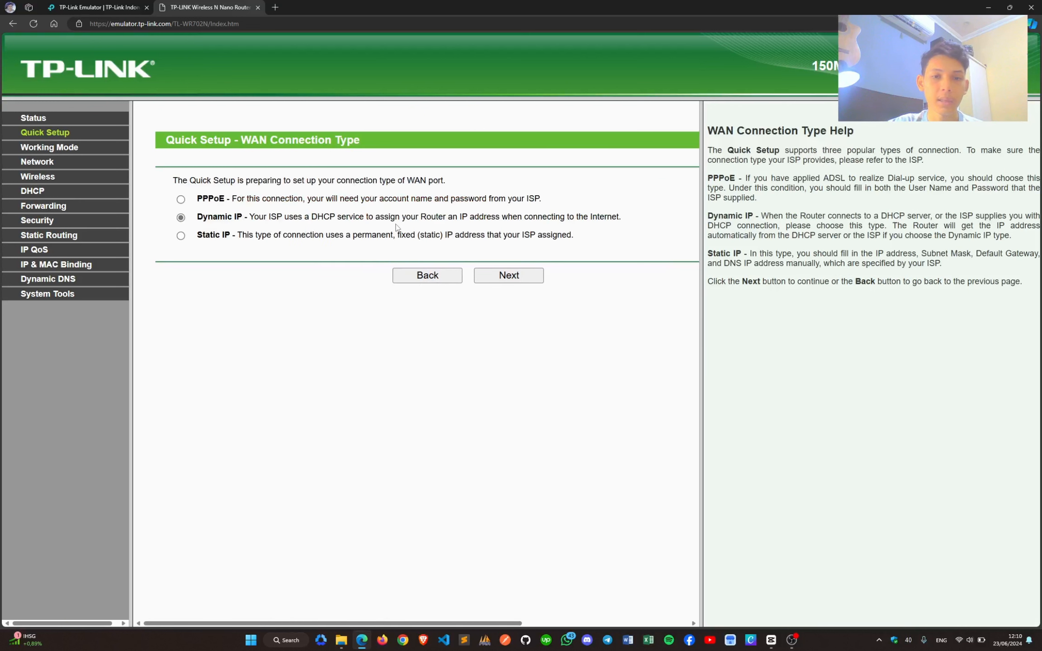
click(496, 275)
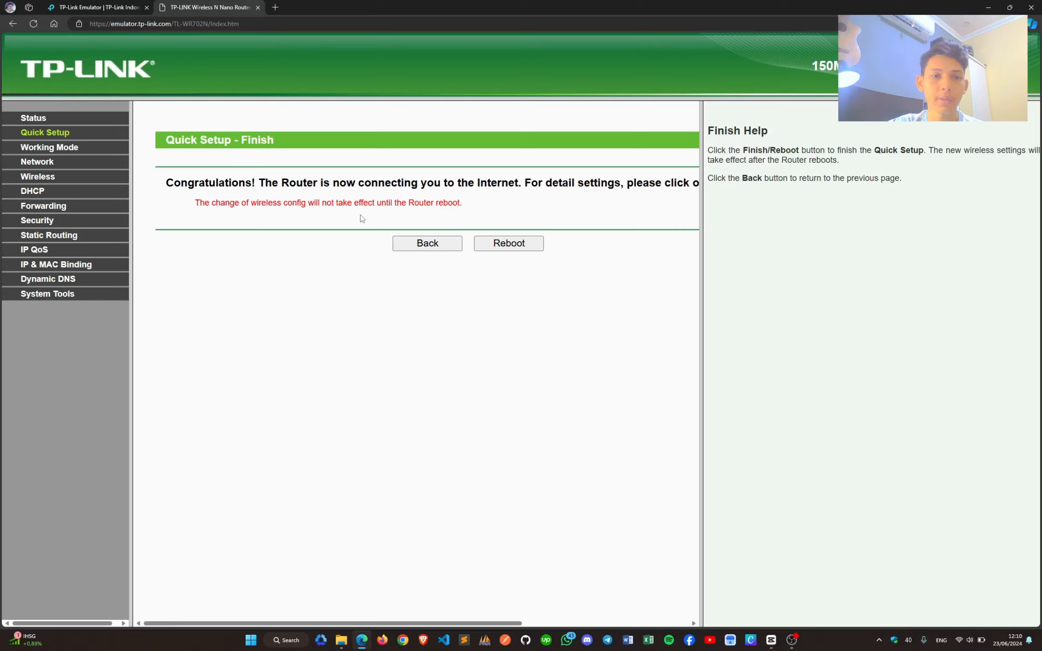
click(507, 246)
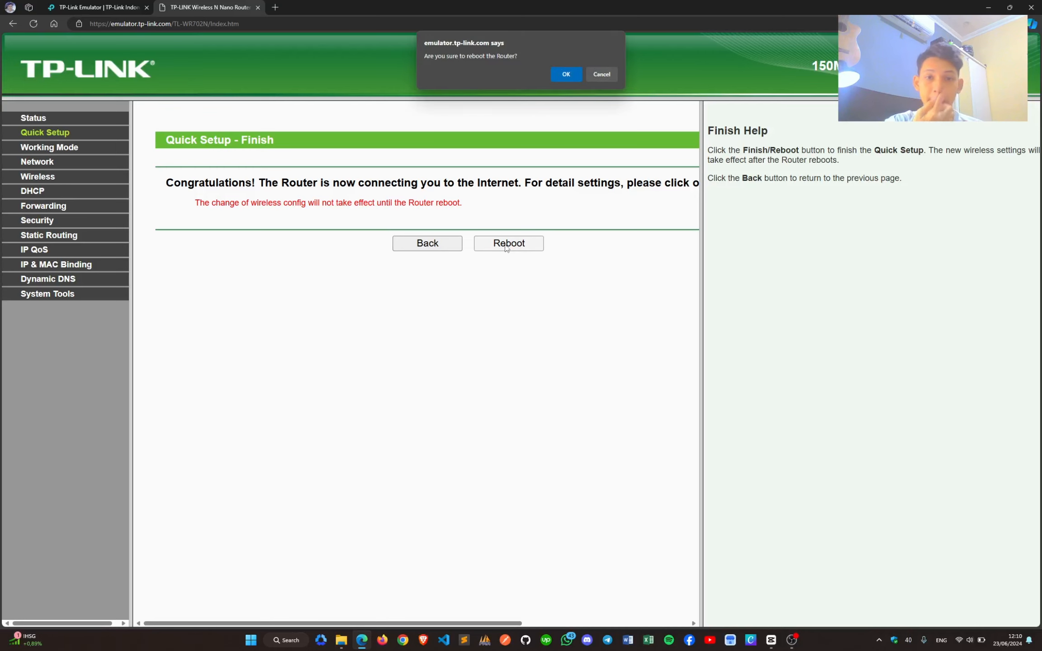
click(564, 78)
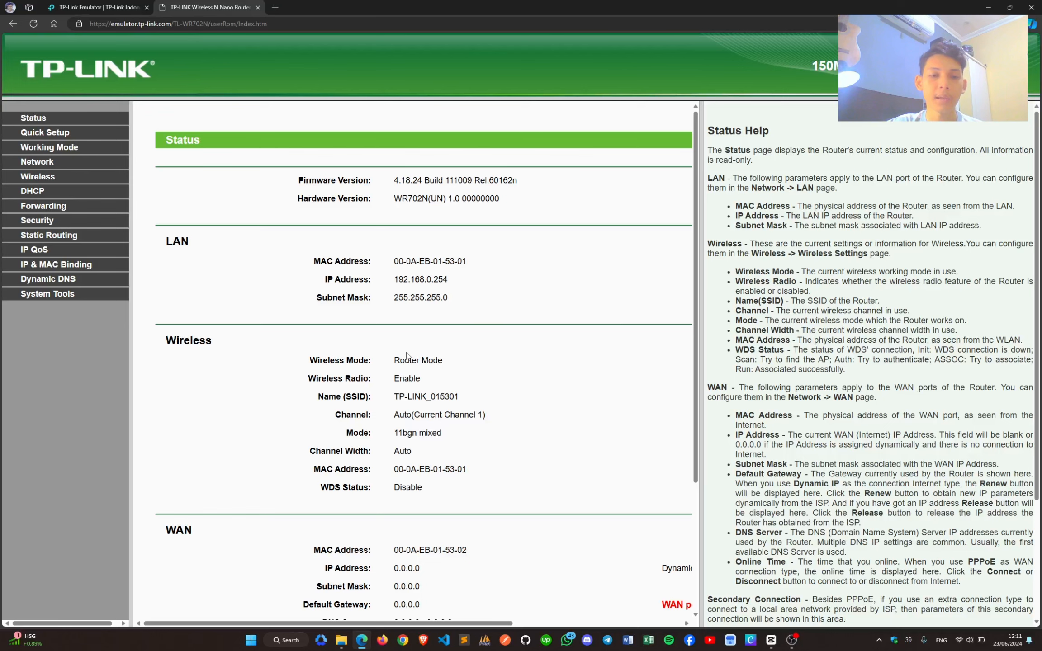
Step: Check the Wireless, WAN and traffic sections of the status page, and open the wireless settings
scroll(465, 380, down, 4)
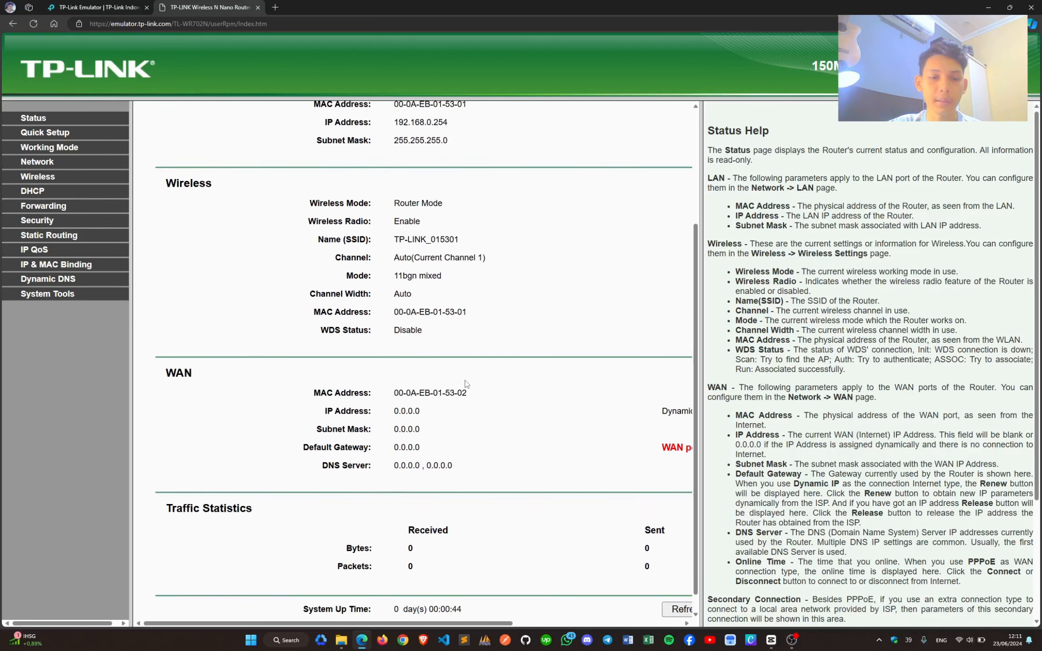
scroll(465, 382, down, 2)
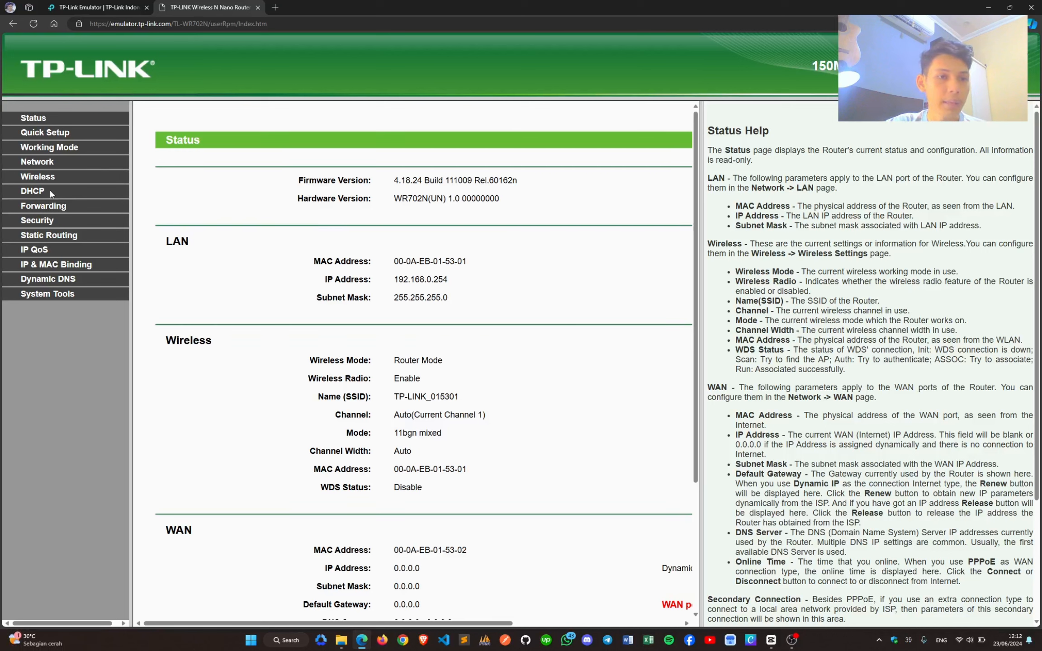
click(41, 176)
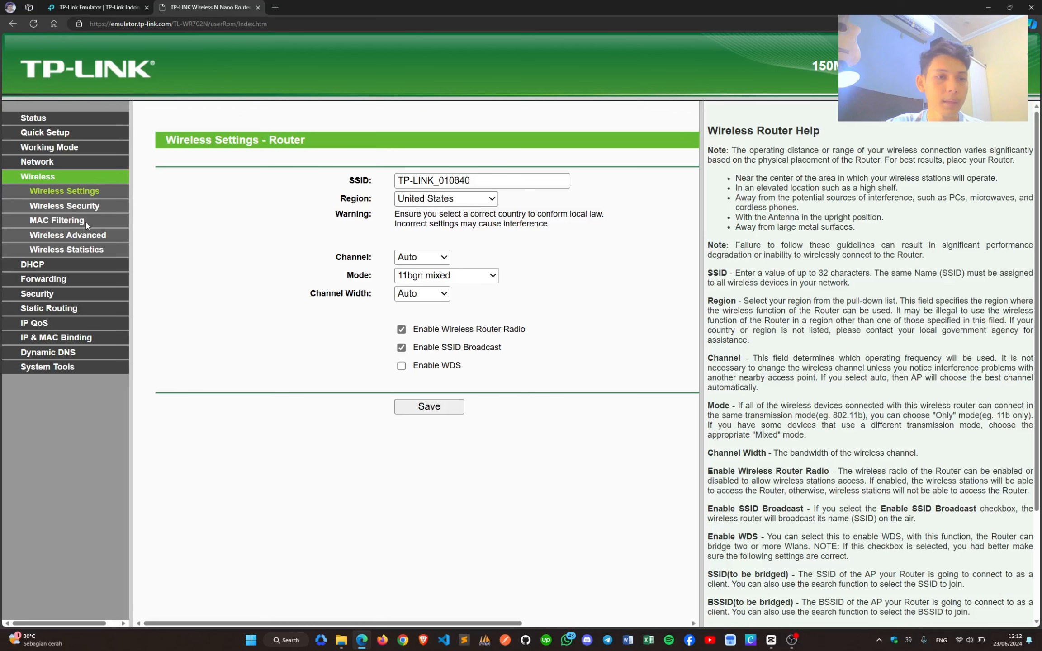
Step: Open the DHCP settings and examine the start IP address, end IP address and primary DNS fields
click(32, 266)
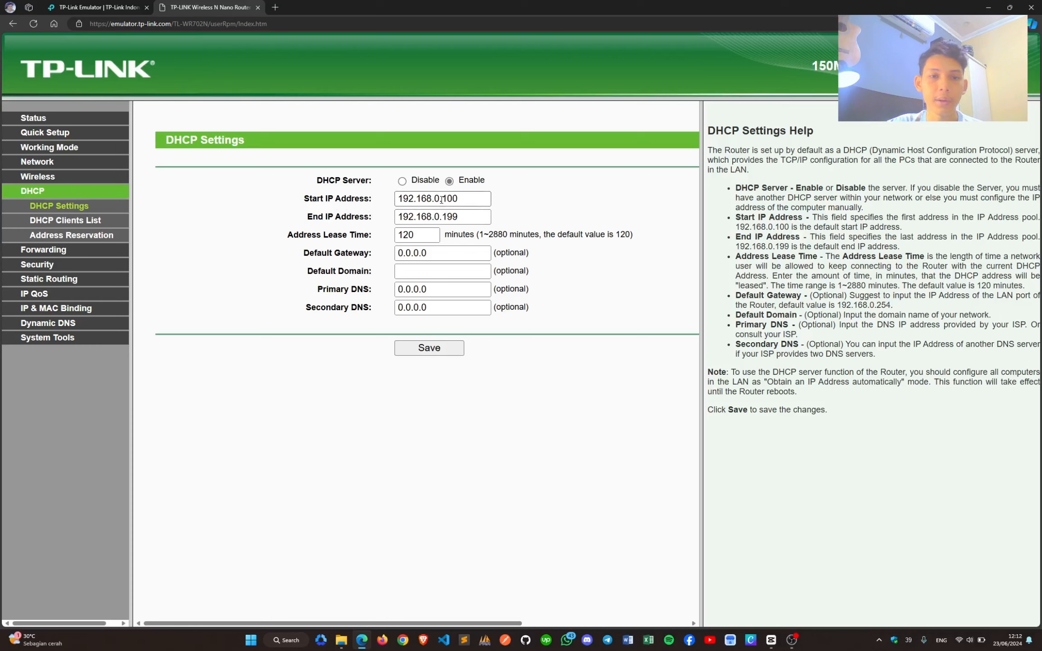
drag(441, 200, 464, 199)
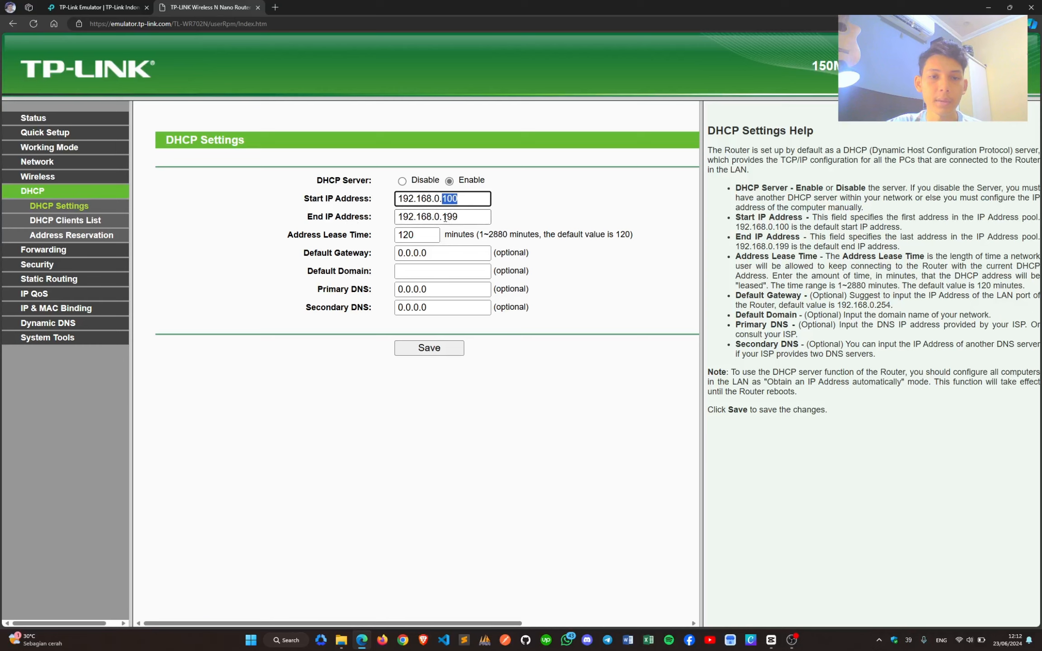
drag(445, 218, 459, 218)
click(471, 204)
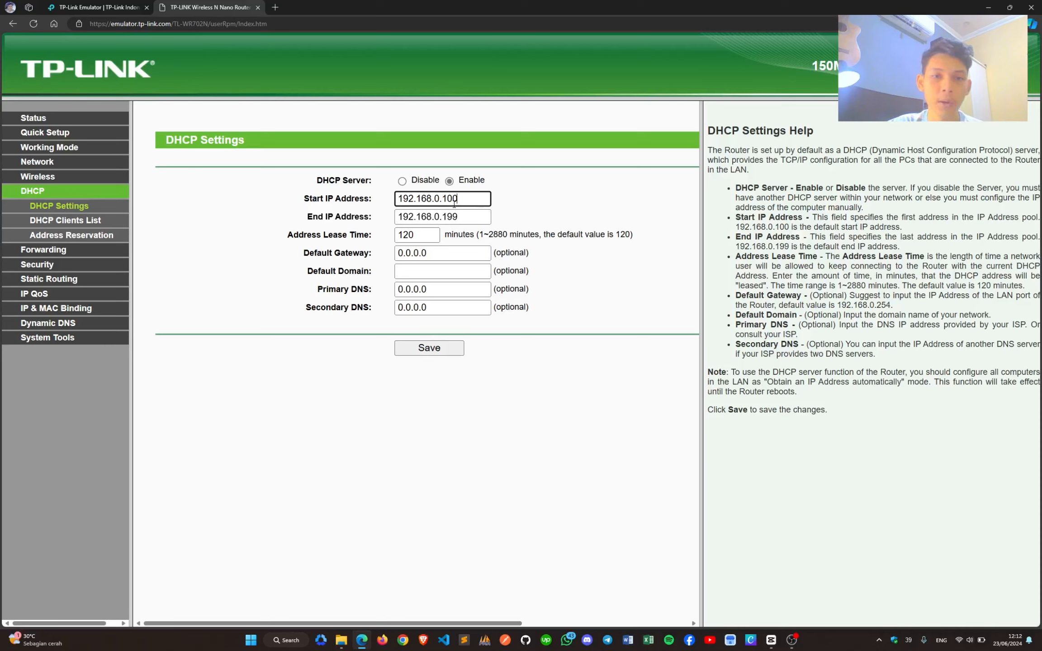
click(533, 200)
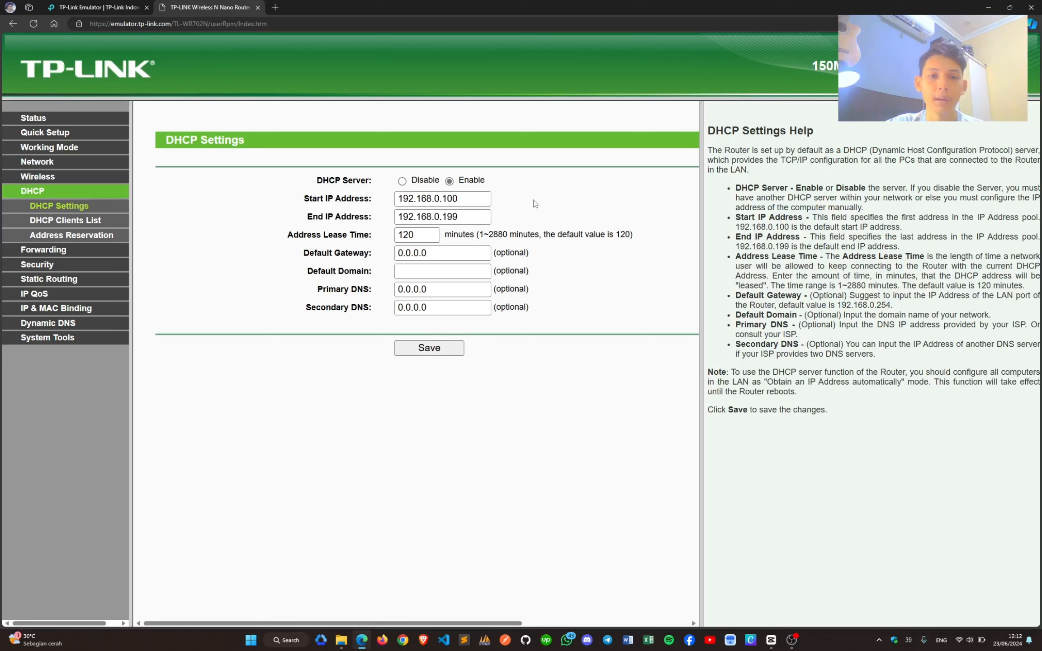
click(463, 217)
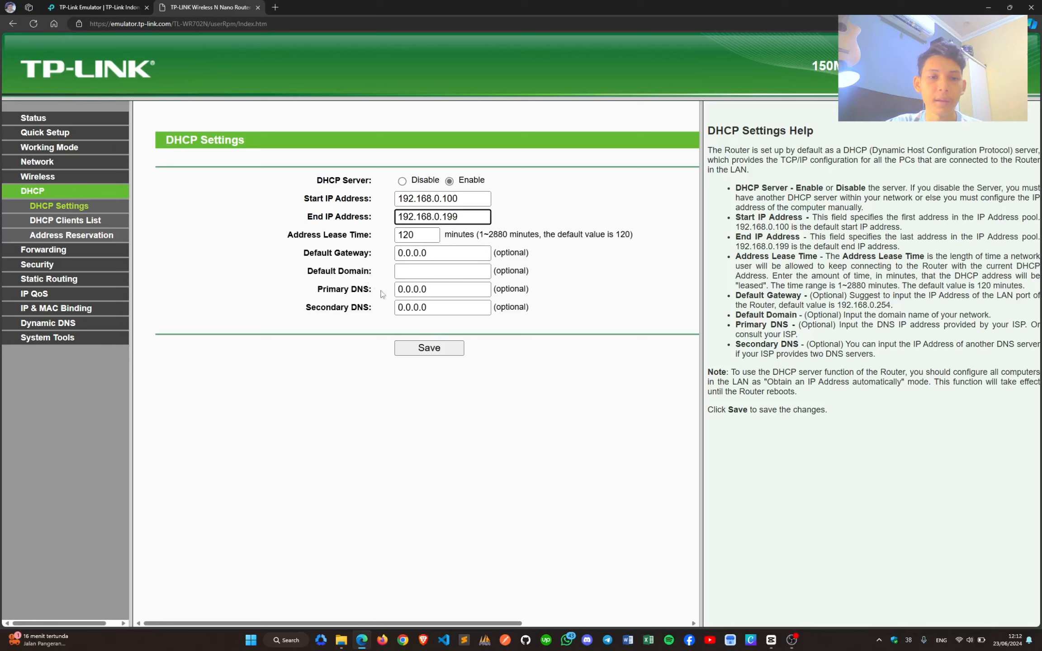
click(432, 291)
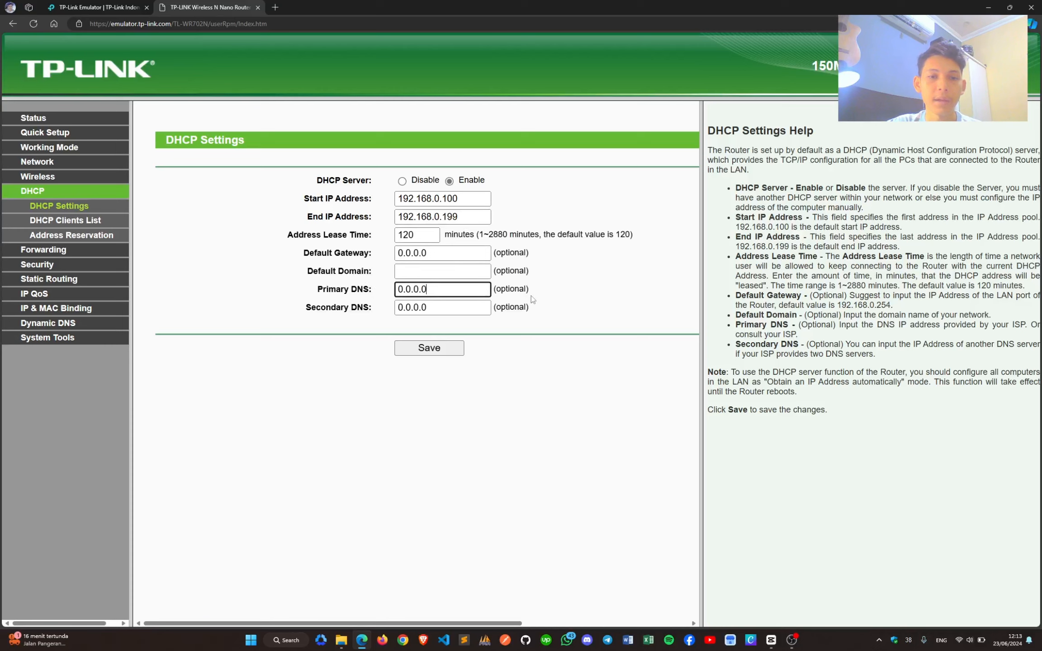
click(566, 288)
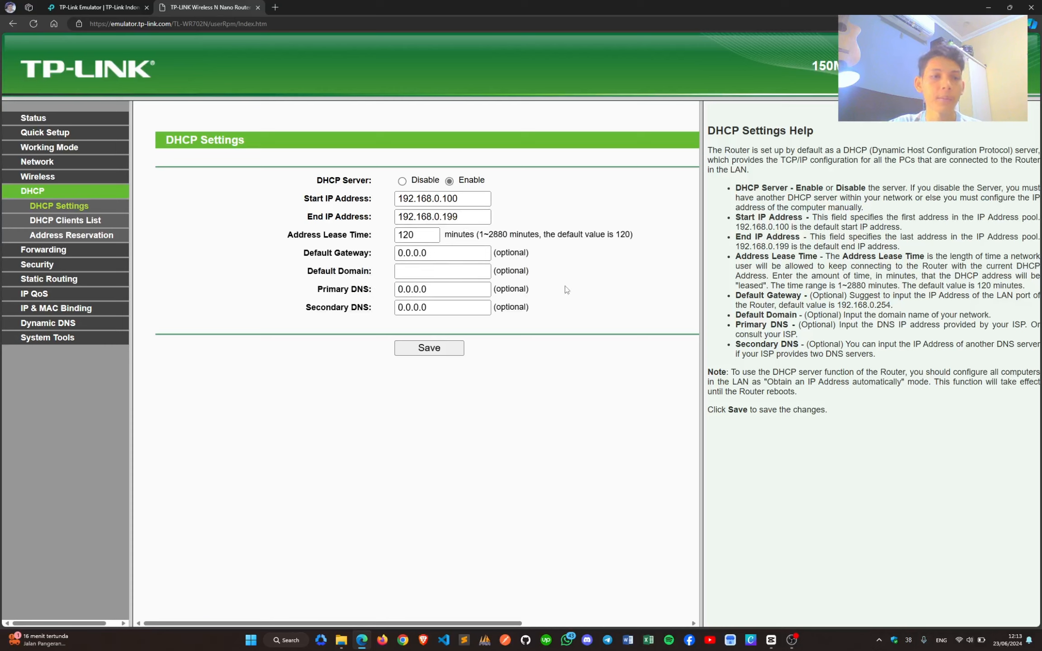